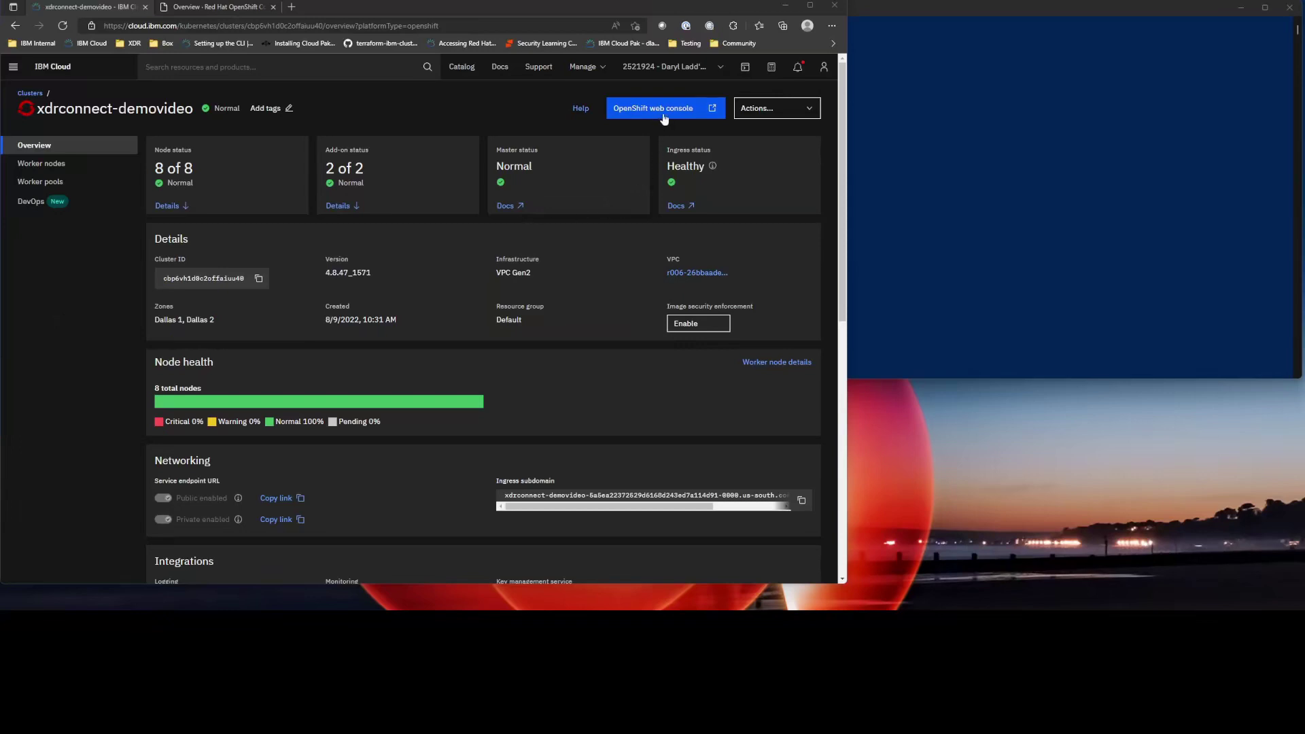
In the OpenShift console, open Command Line Tools from the help menu to list the oc downloads.
left_click(225, 9)
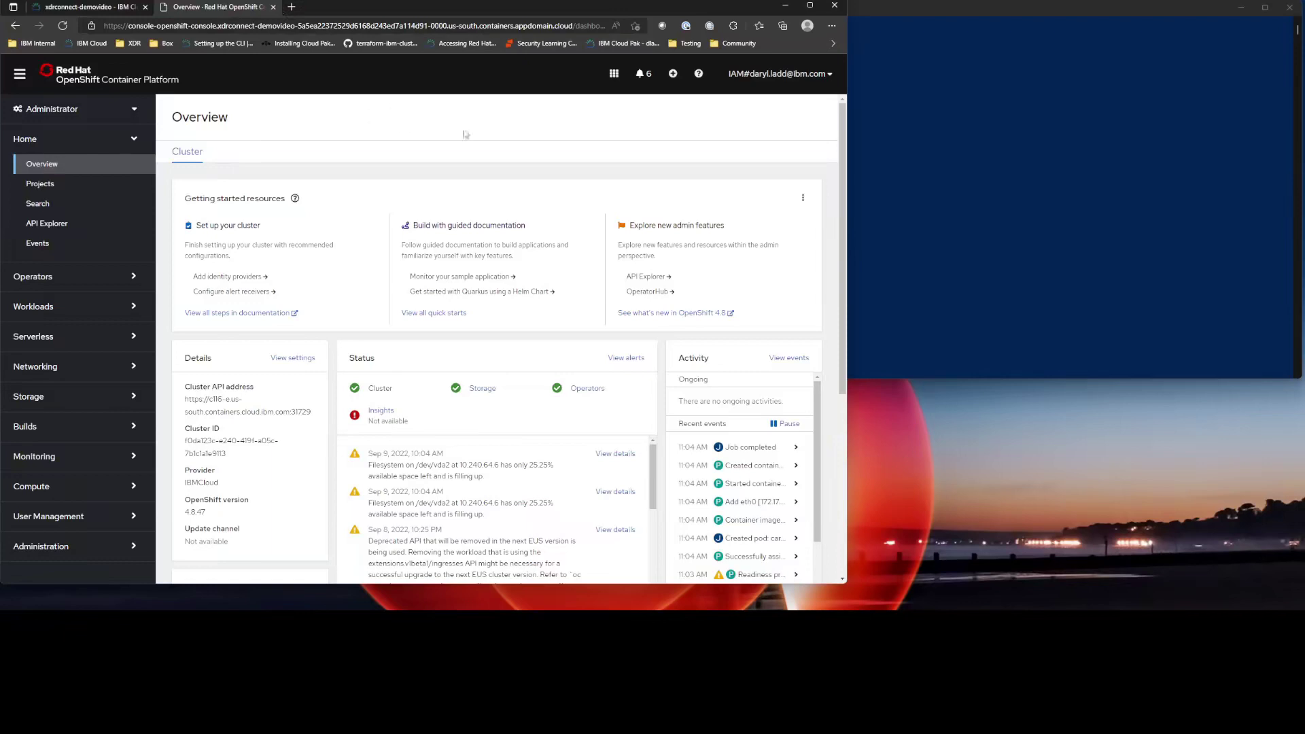
left_click(700, 75)
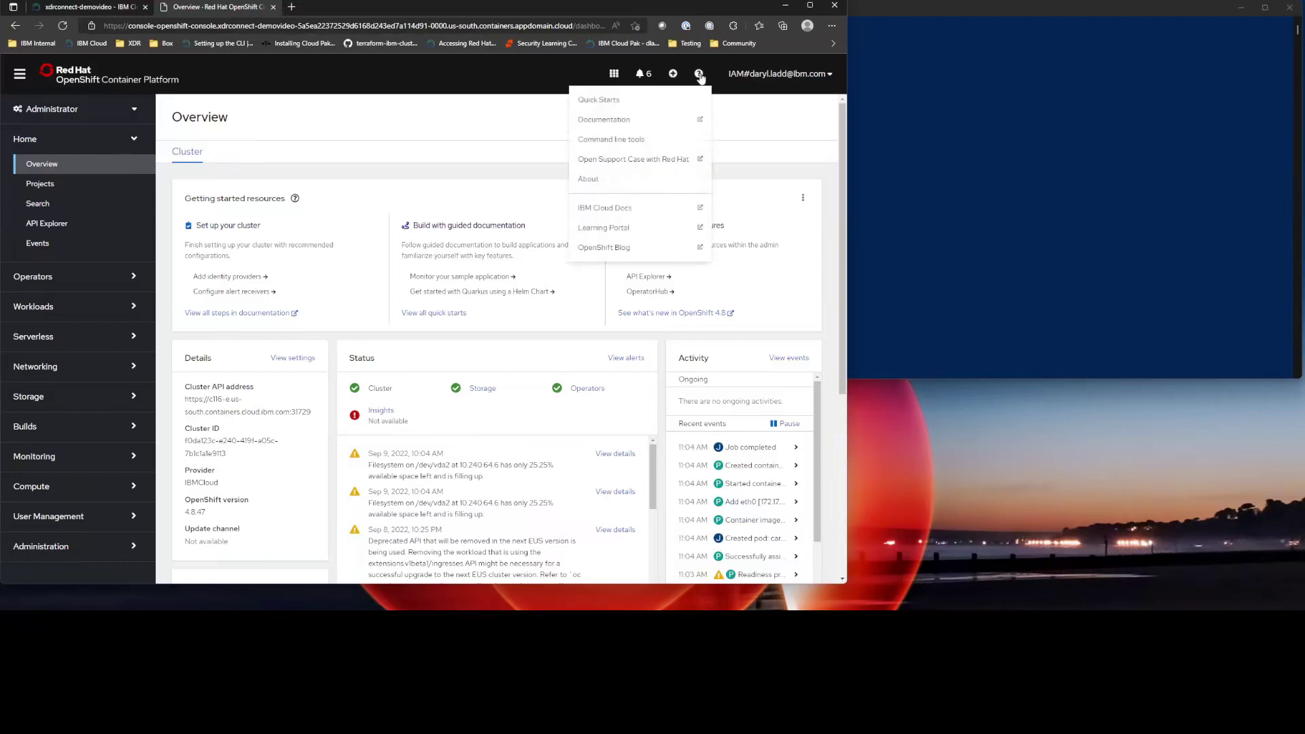
left_click(656, 142)
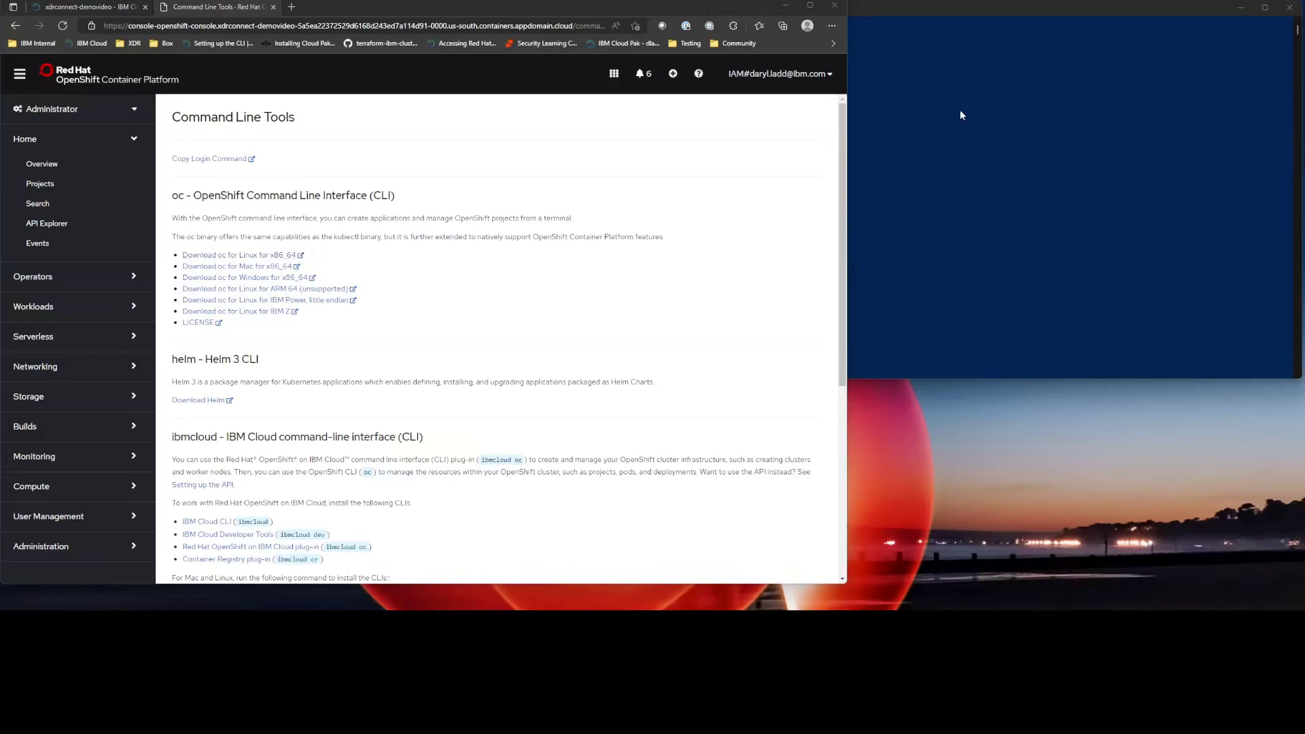
Copy the downloaded oc binary into /usr/bin with sudo, then run oc to verify it.
left_click(960, 64)
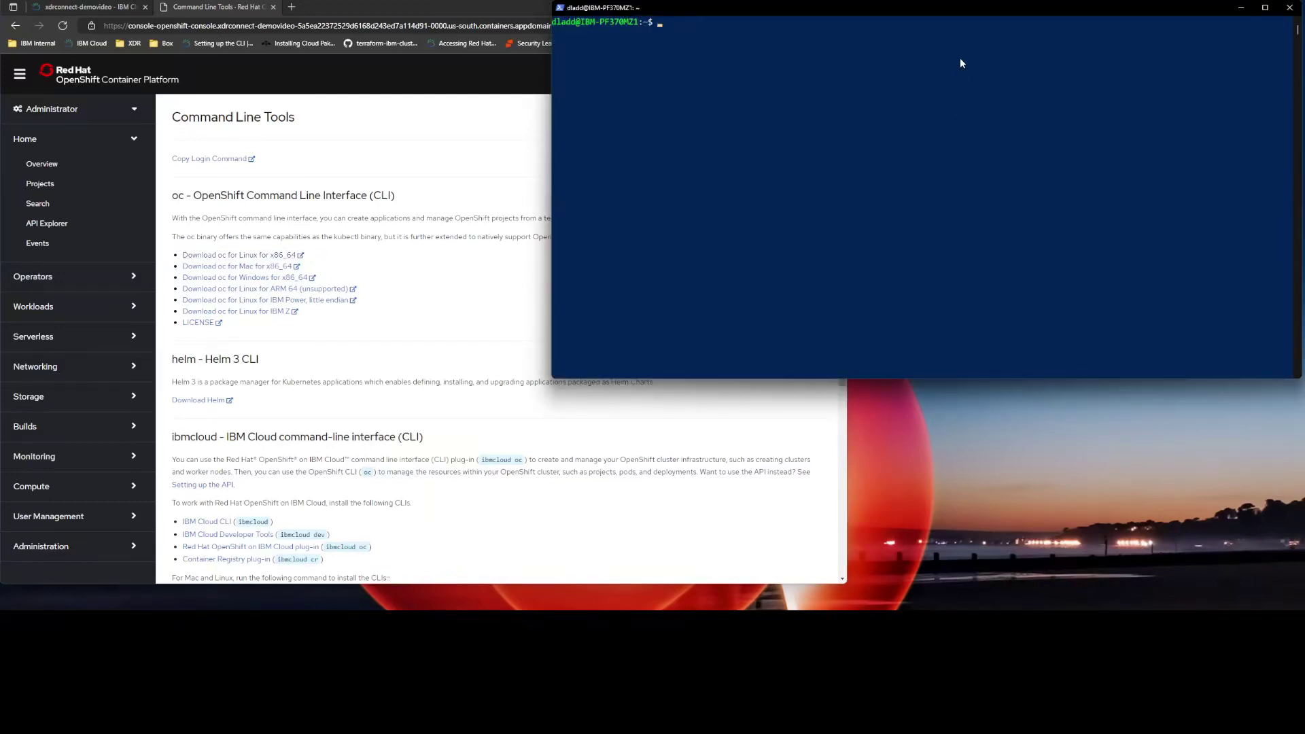
type("cp /mnt/c/")
type("Users/")
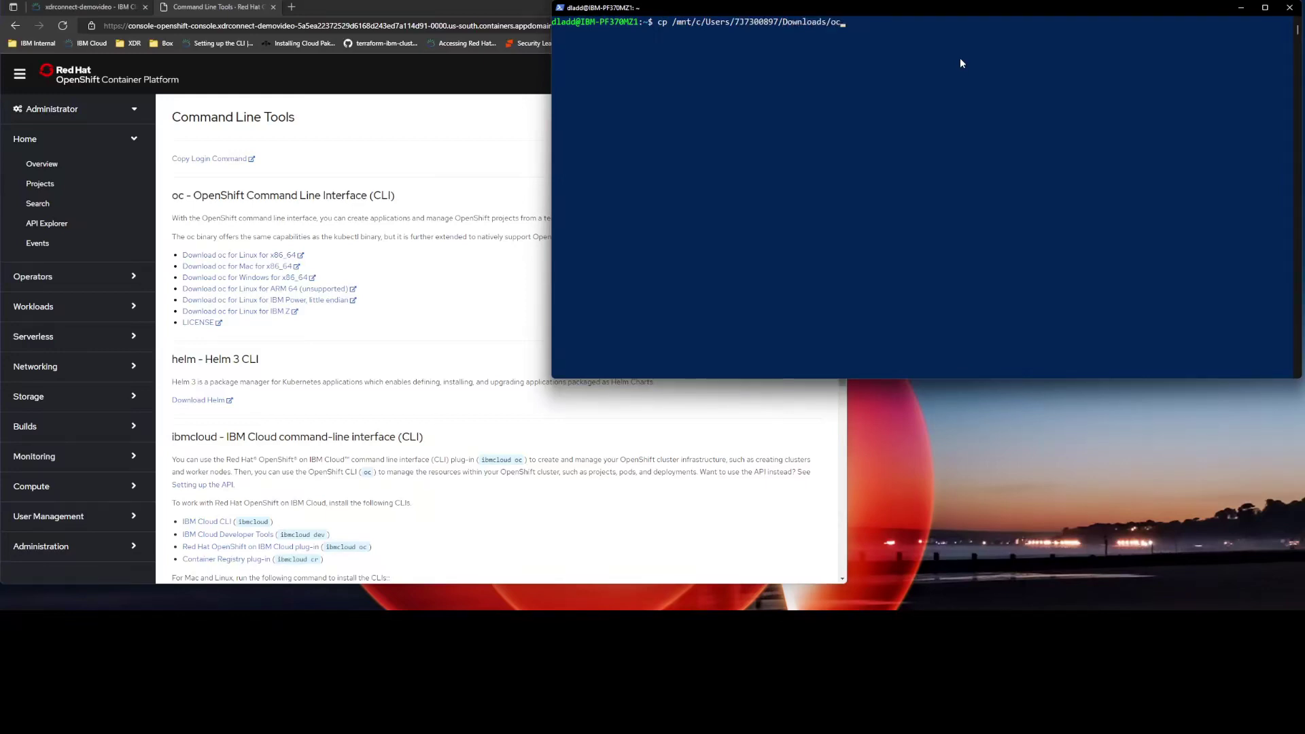
type("/usr/bin")
type("sudo")
key("Return")
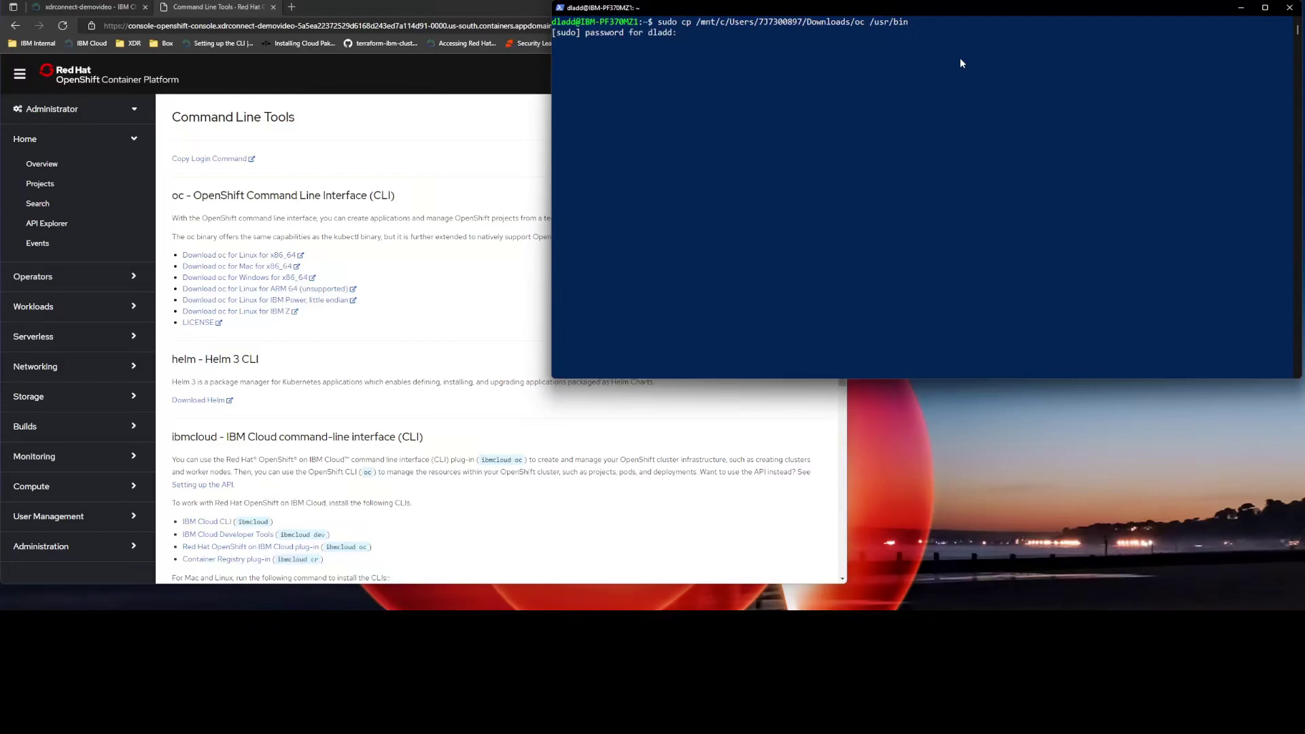
key("Return")
type("oc")
key("Return")
scroll(871, 182, "up", 3)
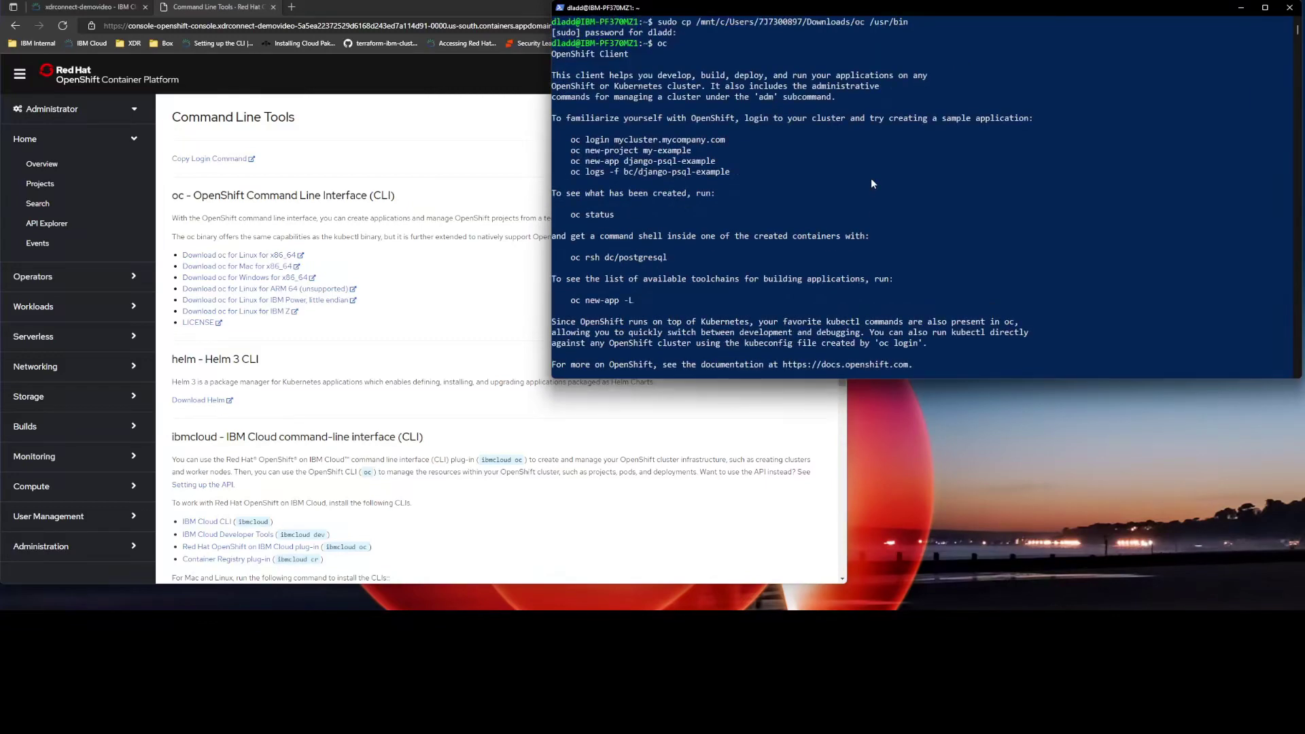
Display the API token via 'Copy login command' and copy the oc login line.
left_click(464, 187)
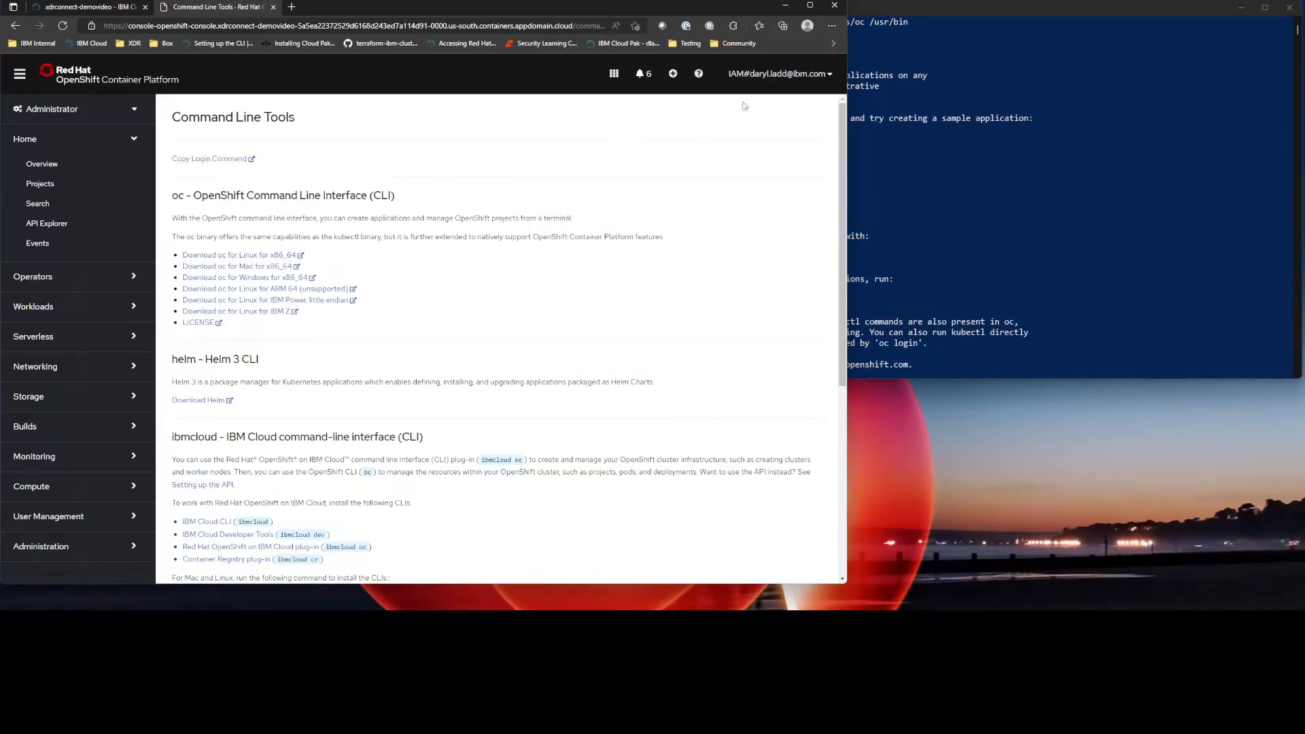
left_click(783, 77)
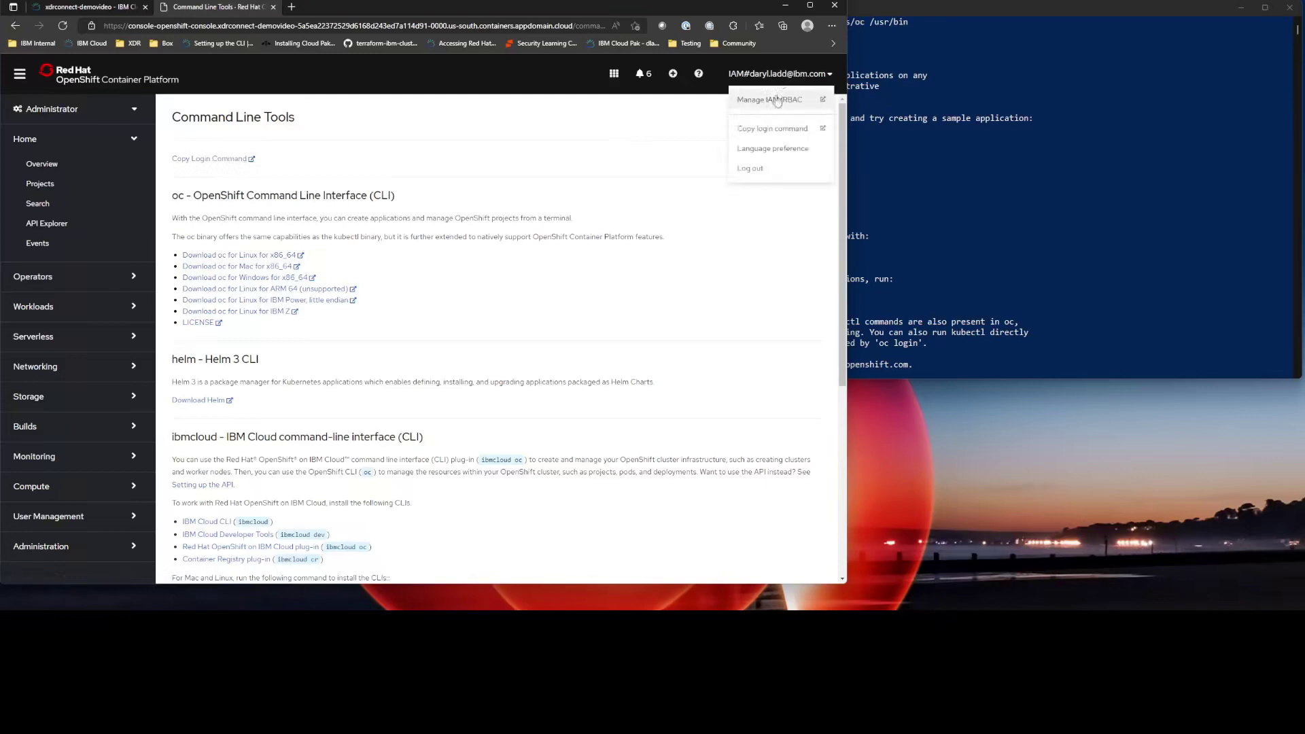
left_click(777, 130)
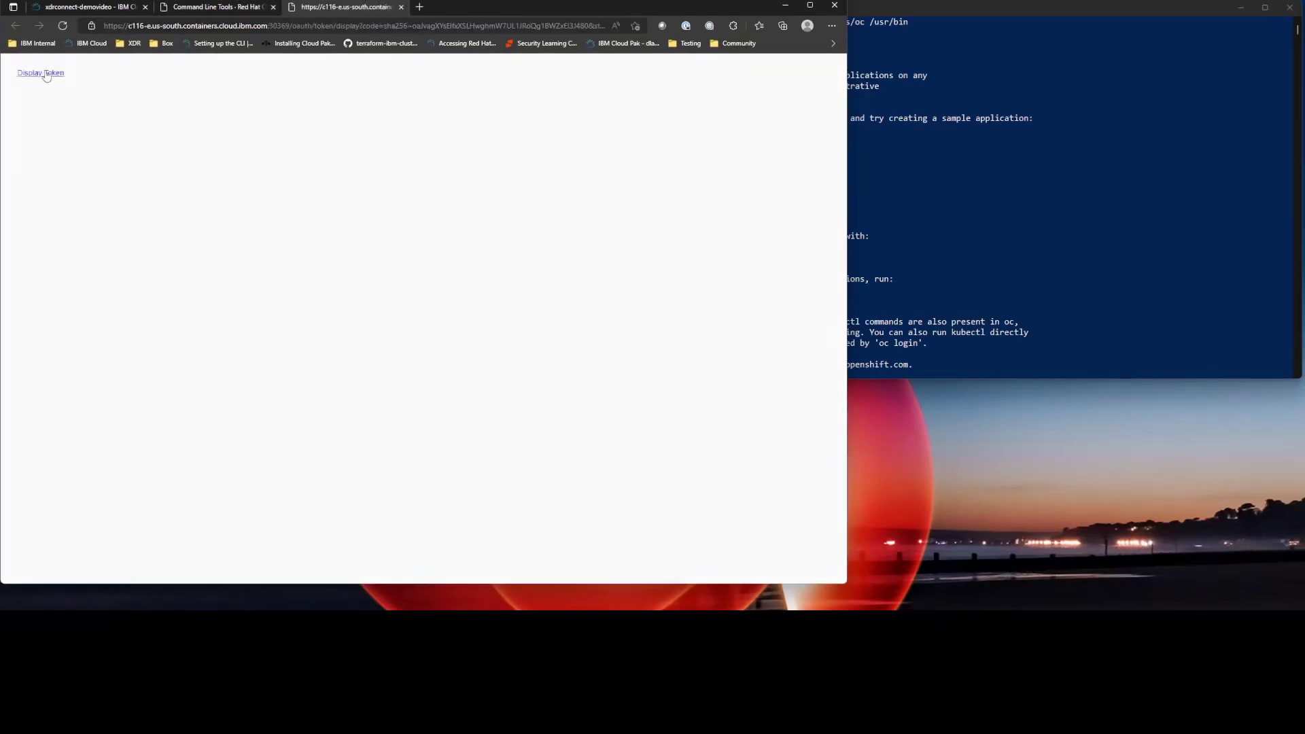
left_click(45, 74)
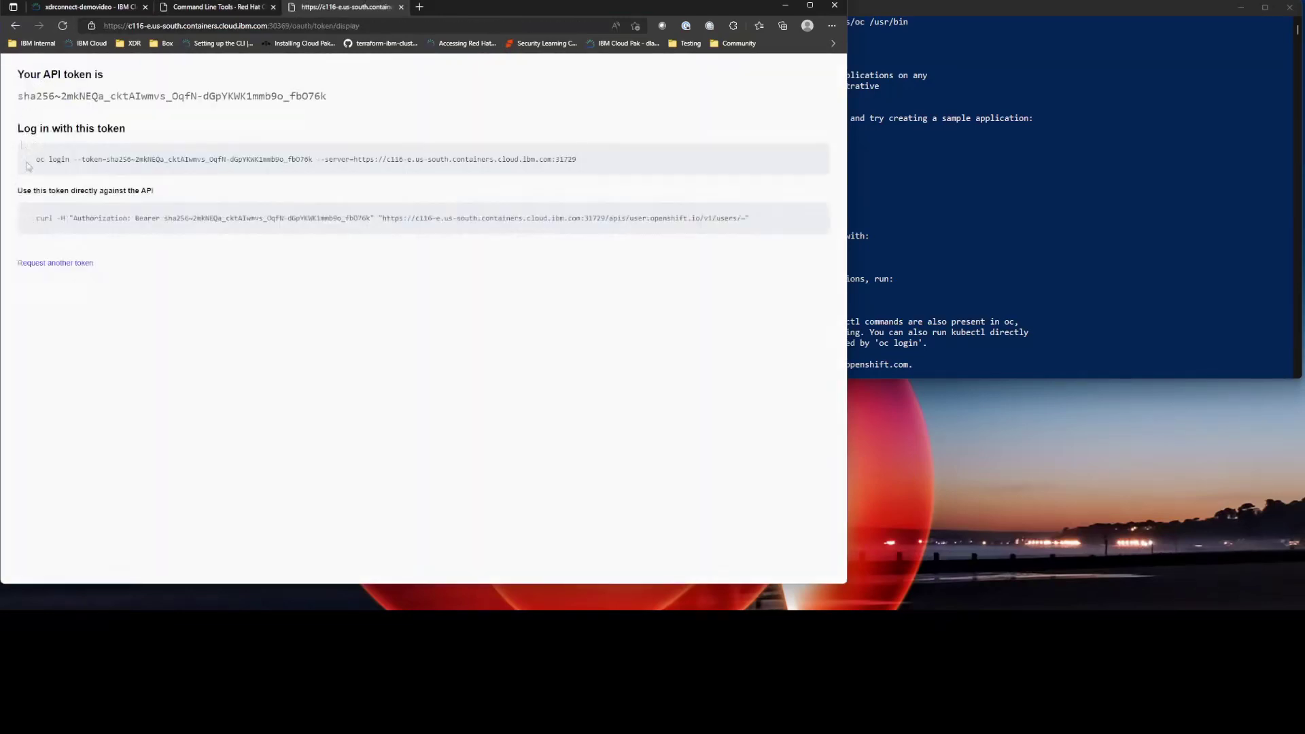
left_click_drag(37, 159, 629, 166)
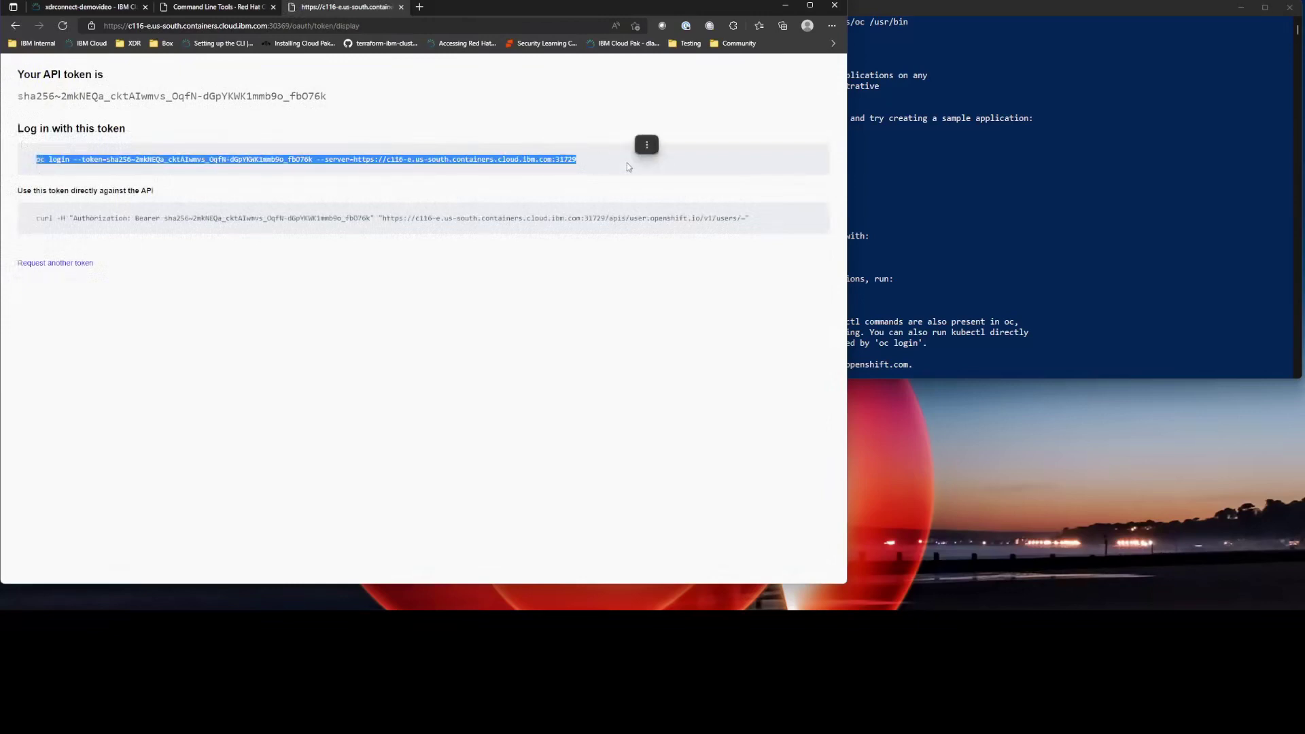
key("ctrl+c")
Paste and run the copied oc login command, logging in and using project cp4s.
left_click(974, 203)
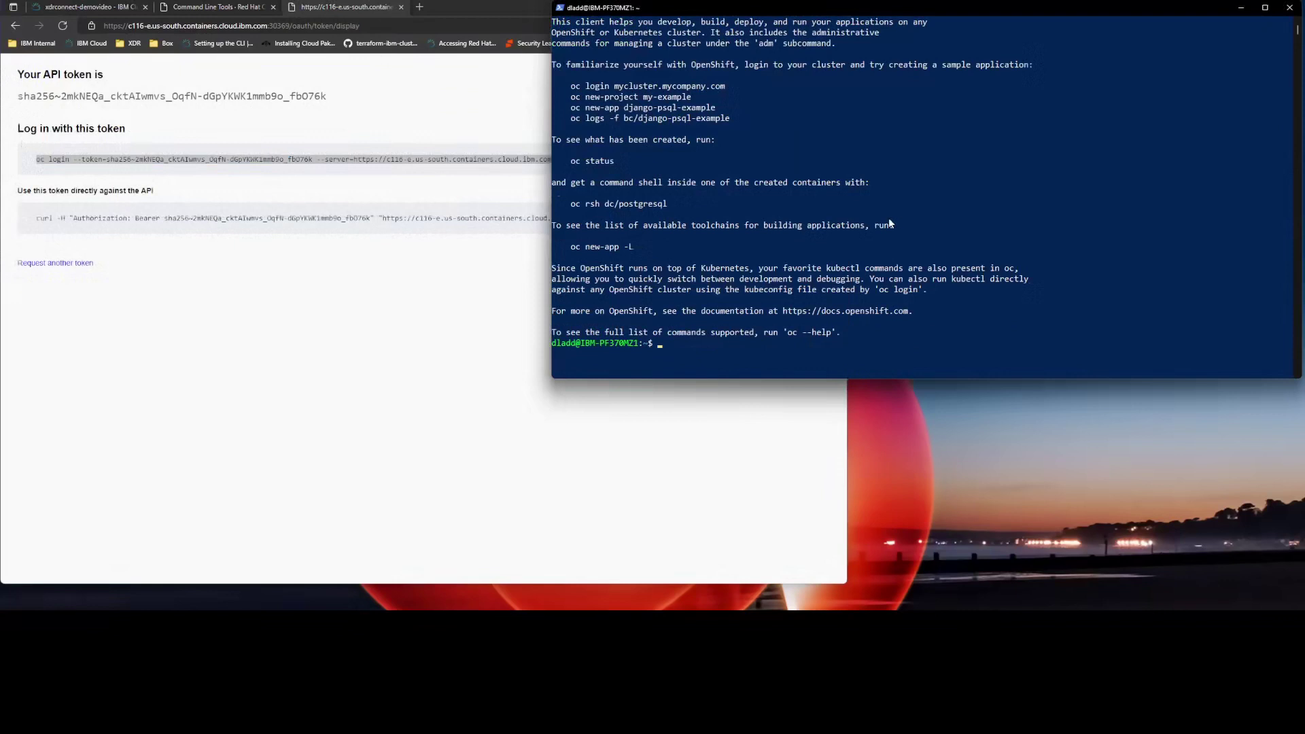
right_click(727, 249)
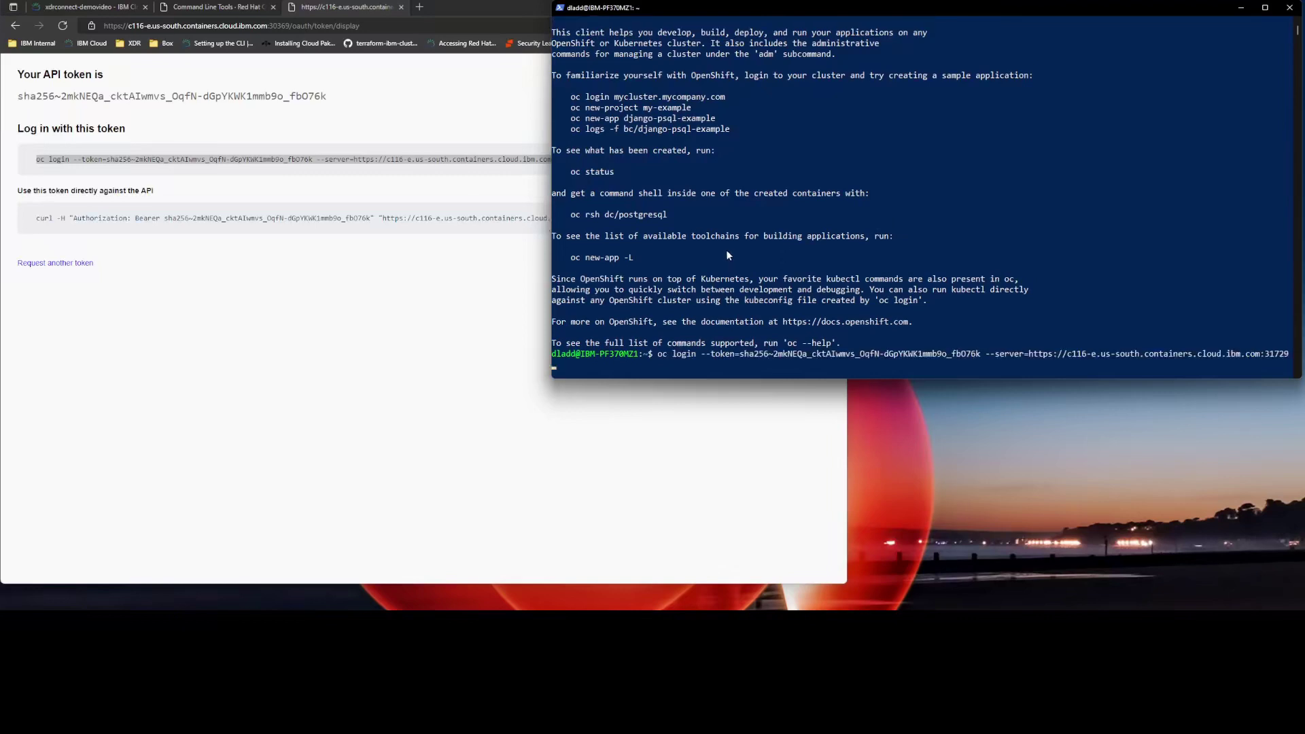
key("Return")
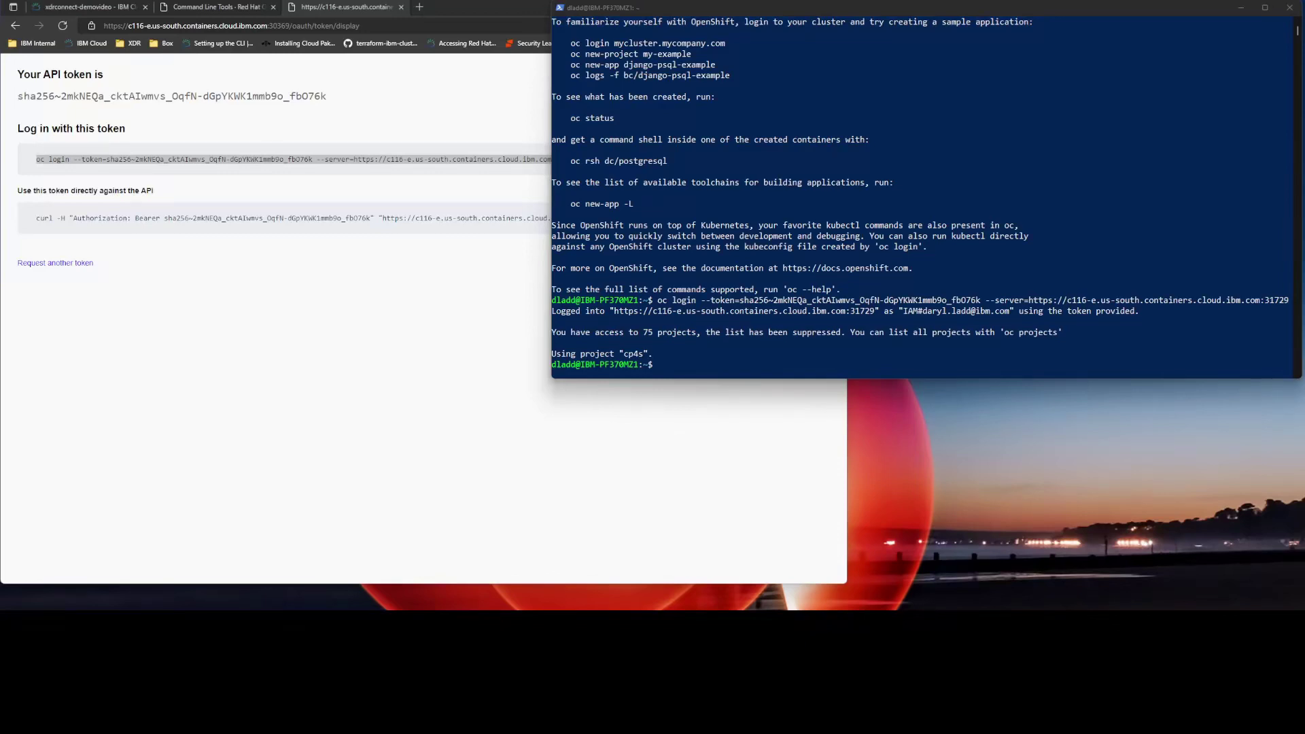
Store the cp-serviceability pod name, then copy /opt/bin/linux/cpctl locally and chmod +x it.
left_click(709, 359)
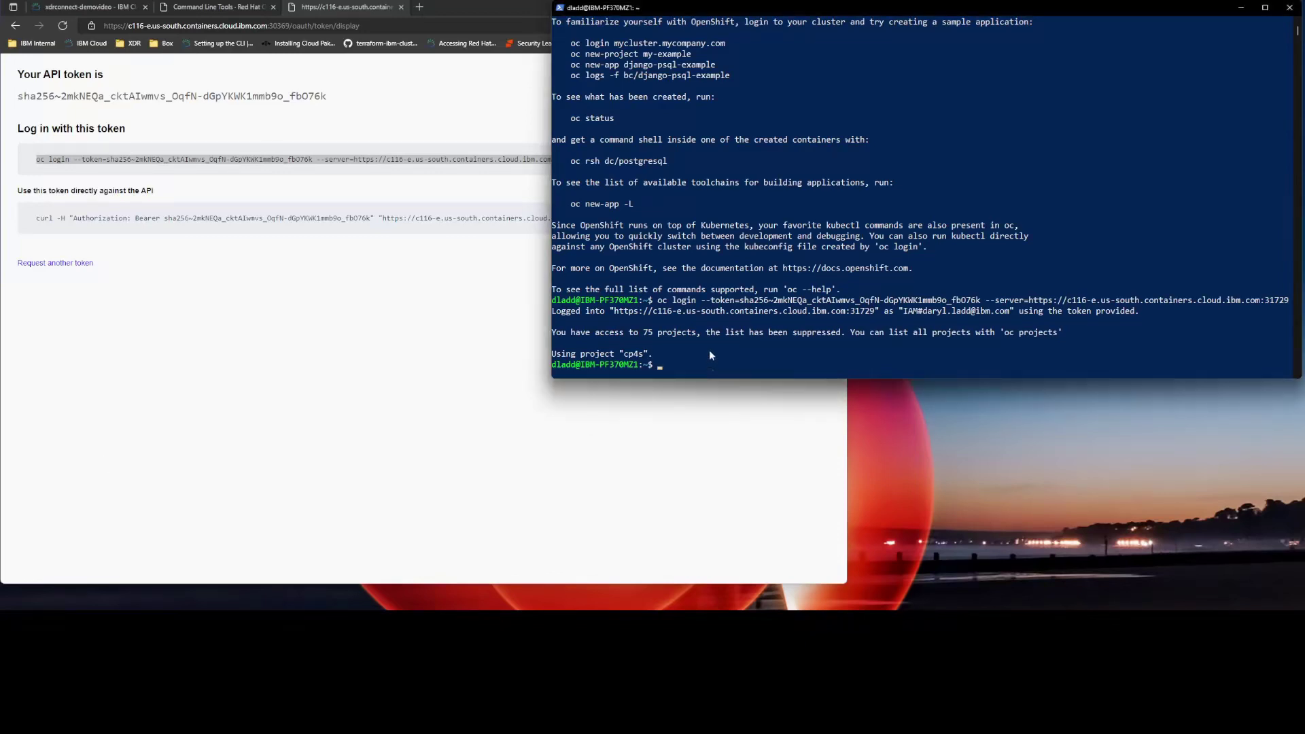
type("POD=$(oc get pod --no-headers -lrun=cp-serviceability | cut -d' ' -f1)")
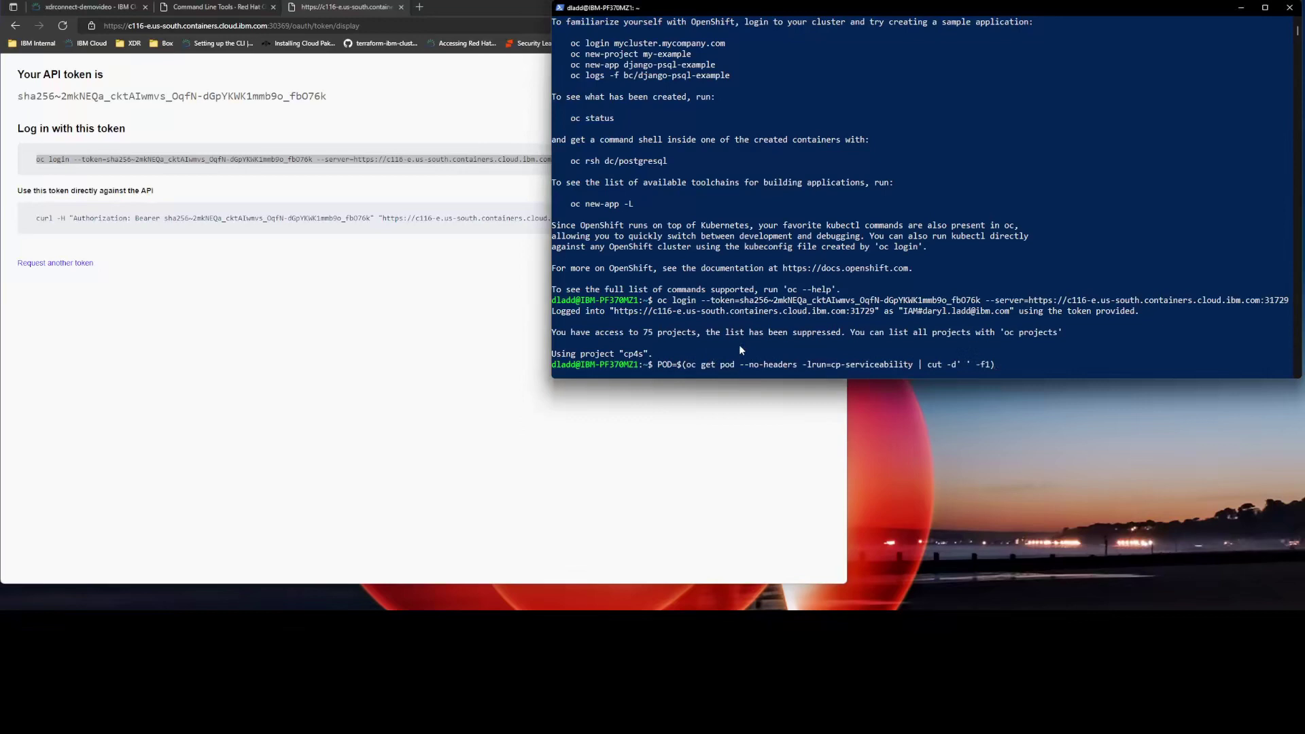
key("Return")
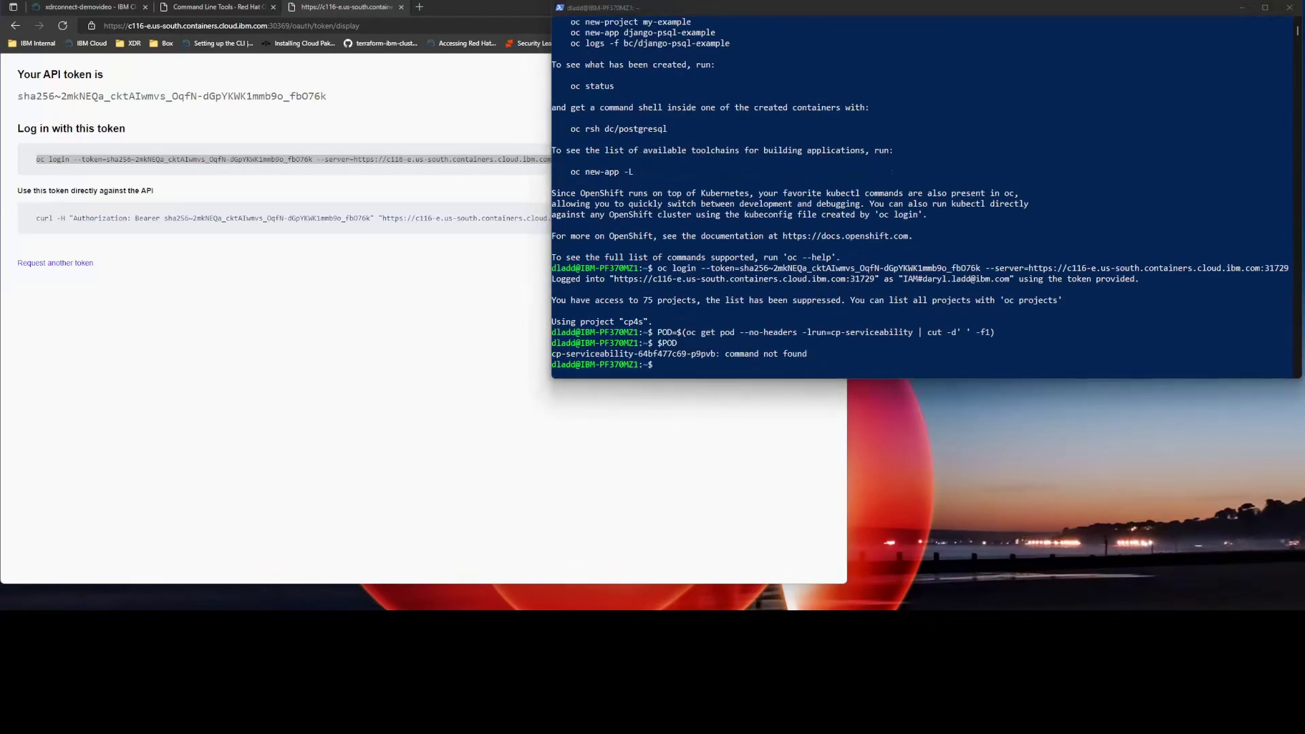
type("oc cp $POD:/opt/bin/<operatingsystem>/cpctl ./cpctl && chmod +x ./cpctl")
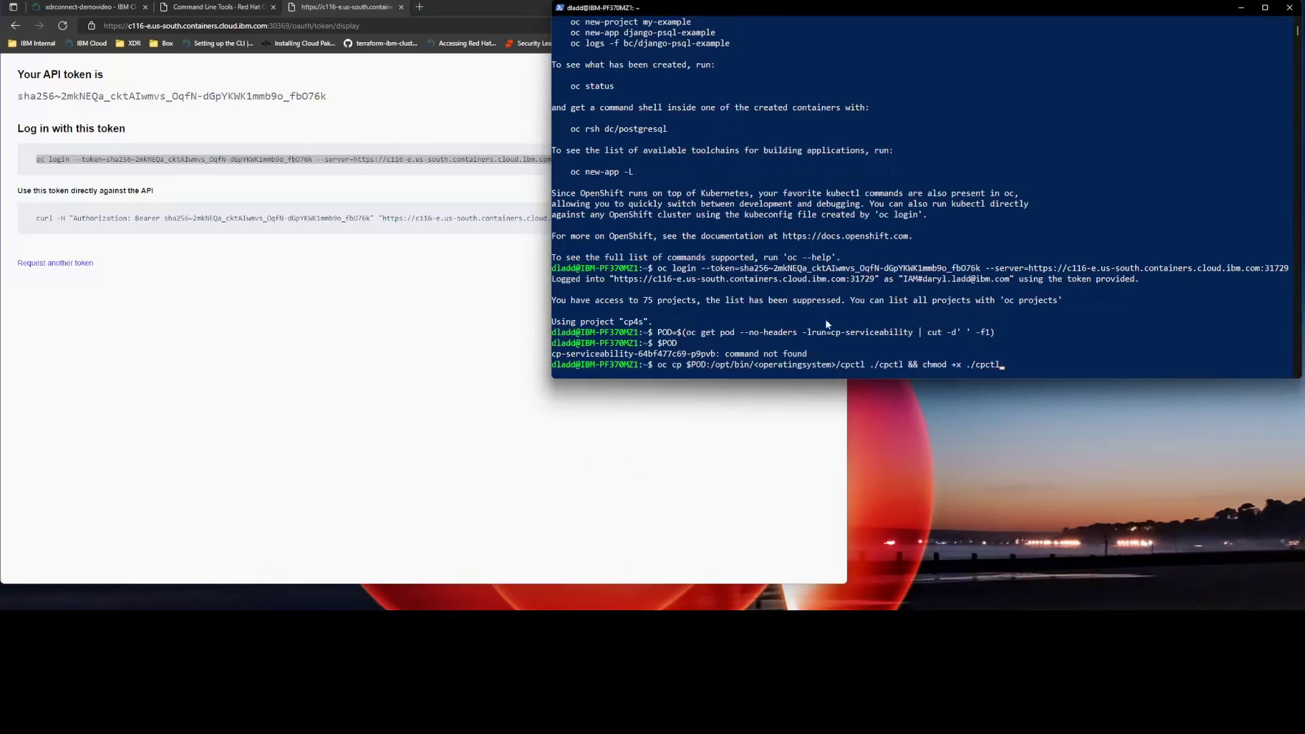
key("Return")
key("Up")
key("ctrl+Left")
key("ctrl+Left")
key("ctrl+Left")
key("alt+BackSpace")
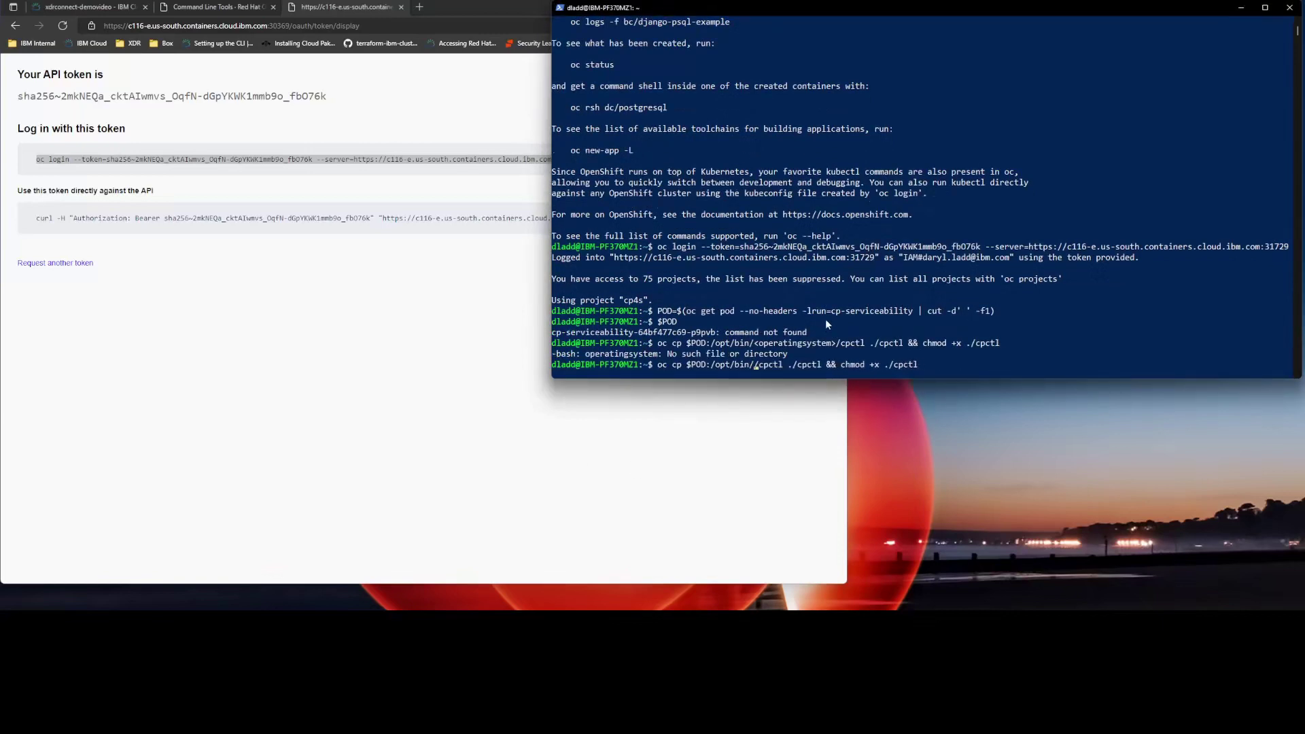
type("linux")
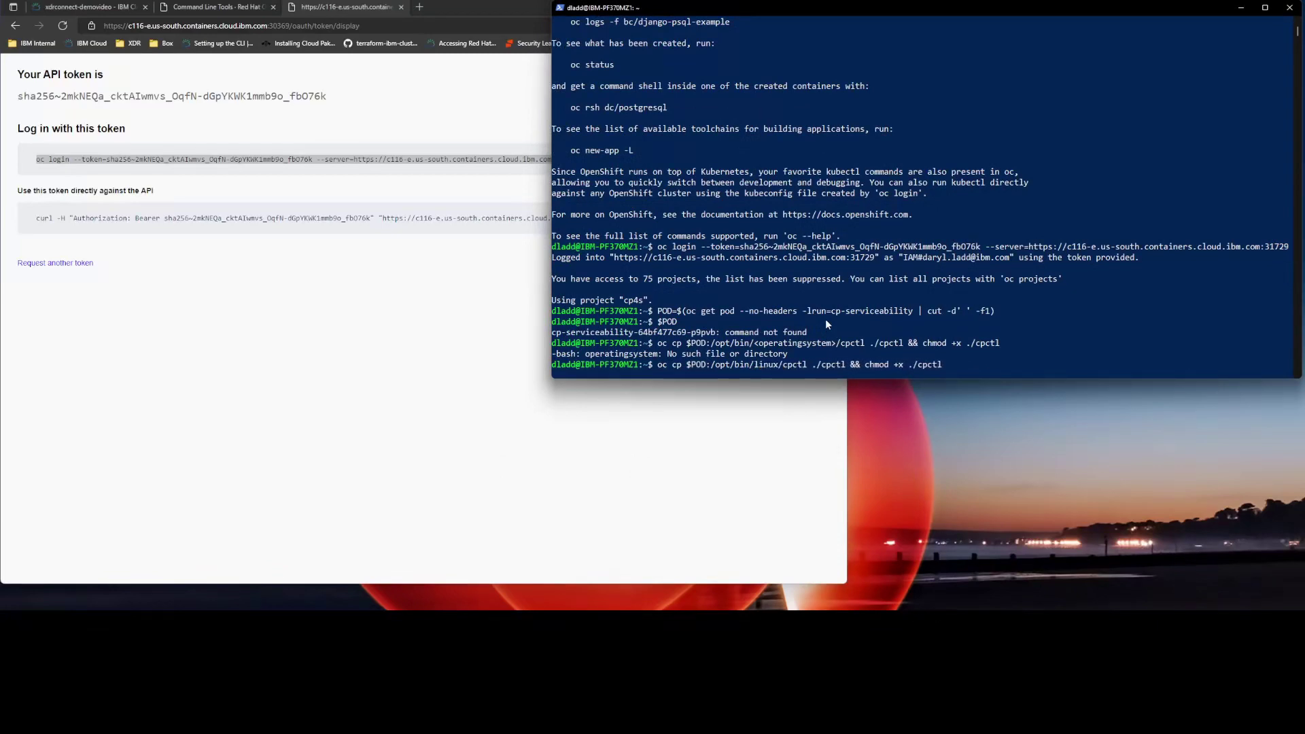
key("Return")
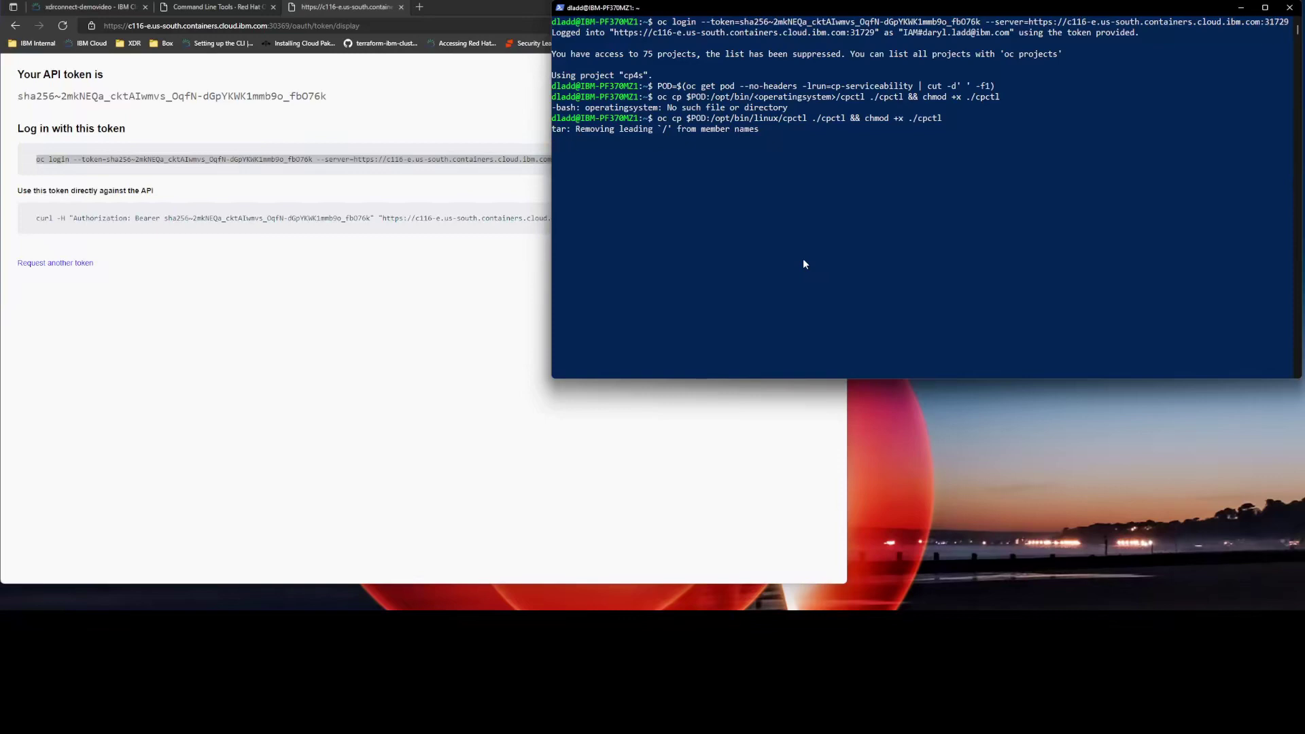
left_click(803, 258)
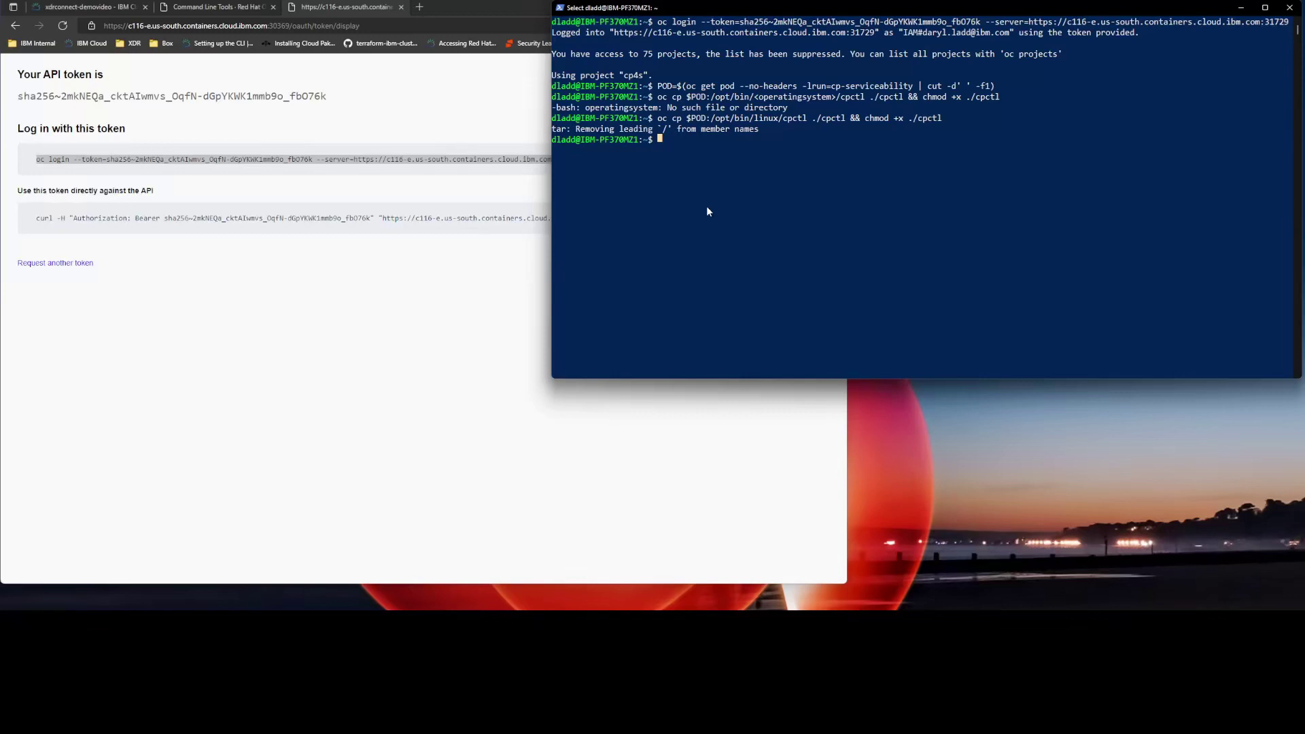
type("ls")
After ls and clear, install cpctl to /usr/local/bin with mode 0755 and run 'cpctl load'.
key("Return")
type("clear")
key("Return")
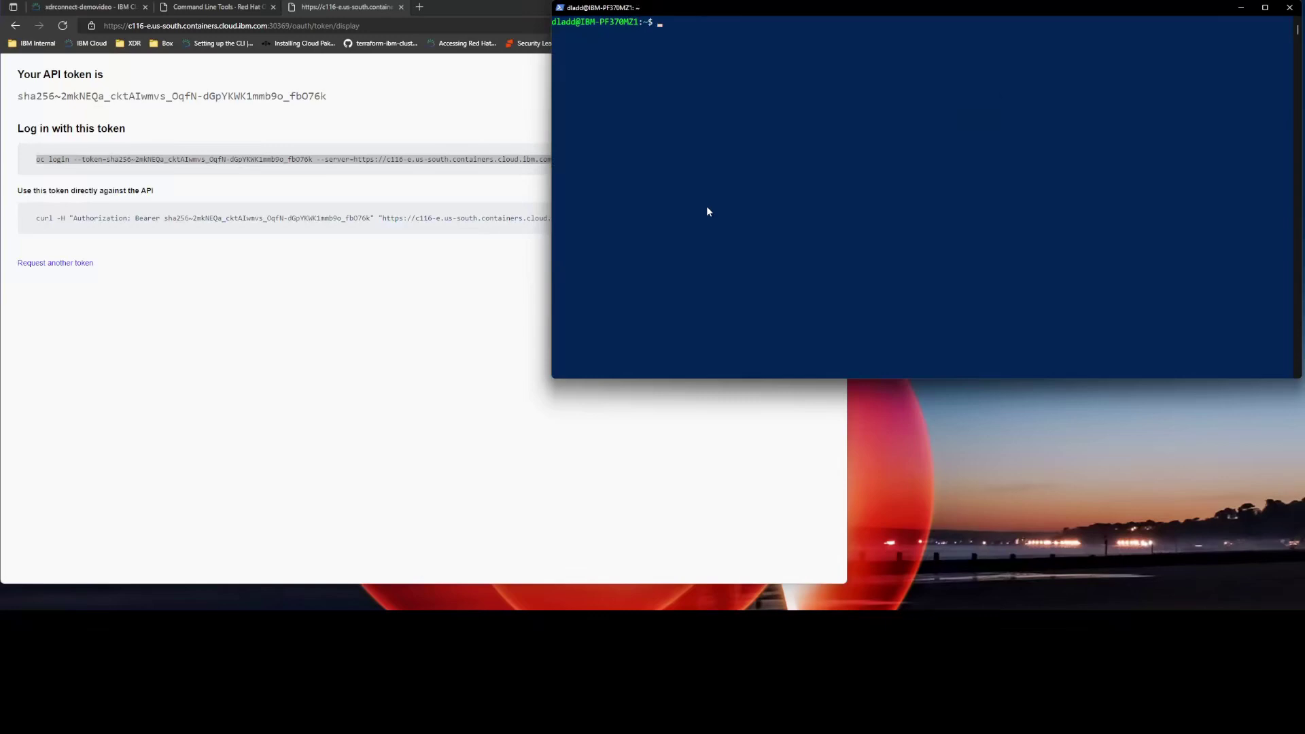
left_click(707, 206)
type("sudo install -vm 0755 -o root ./cpctl /usr/local/bin/cpctl")
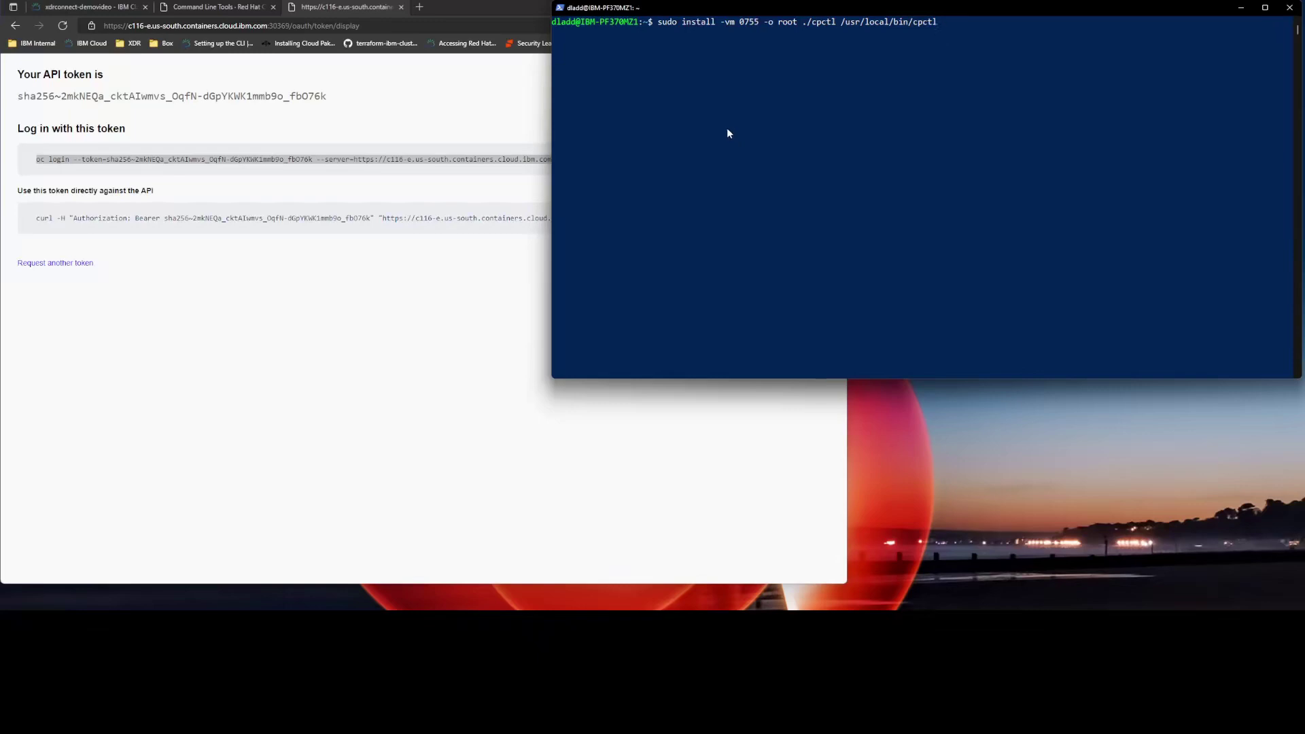
key("Return")
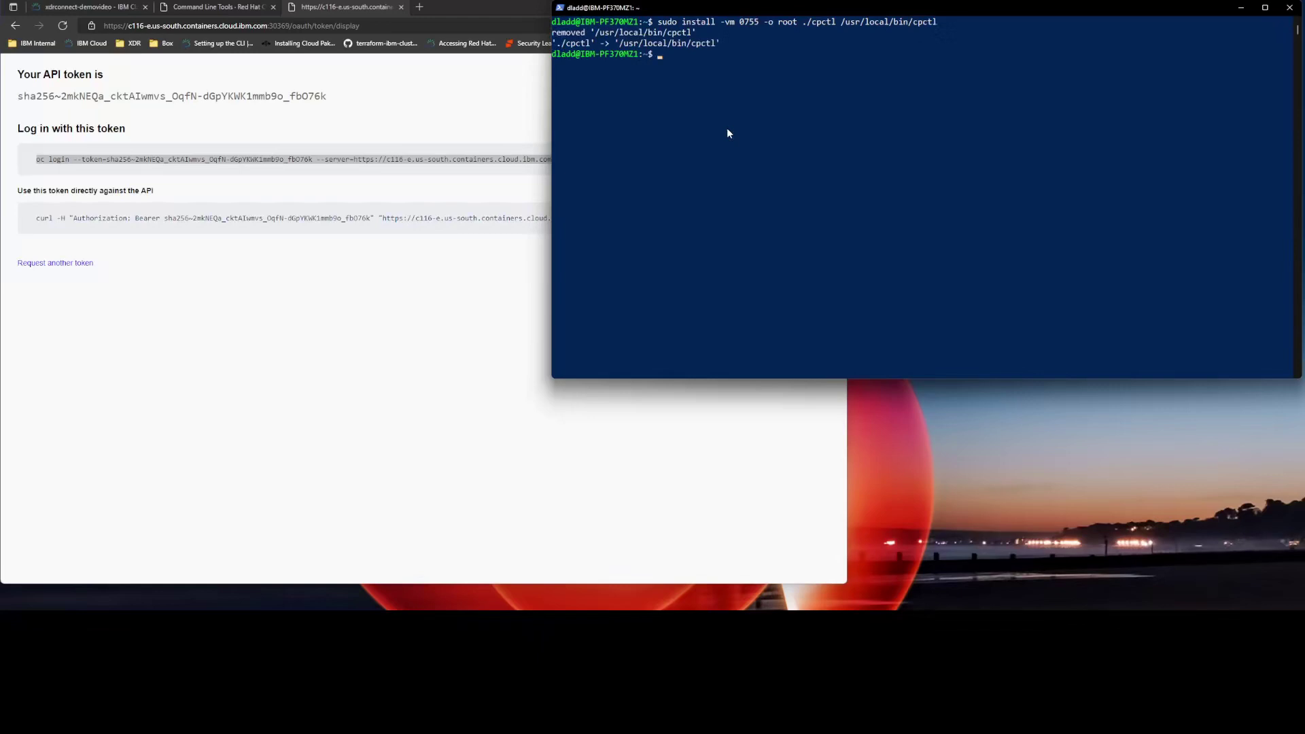
type("cpctl load")
key("Return")
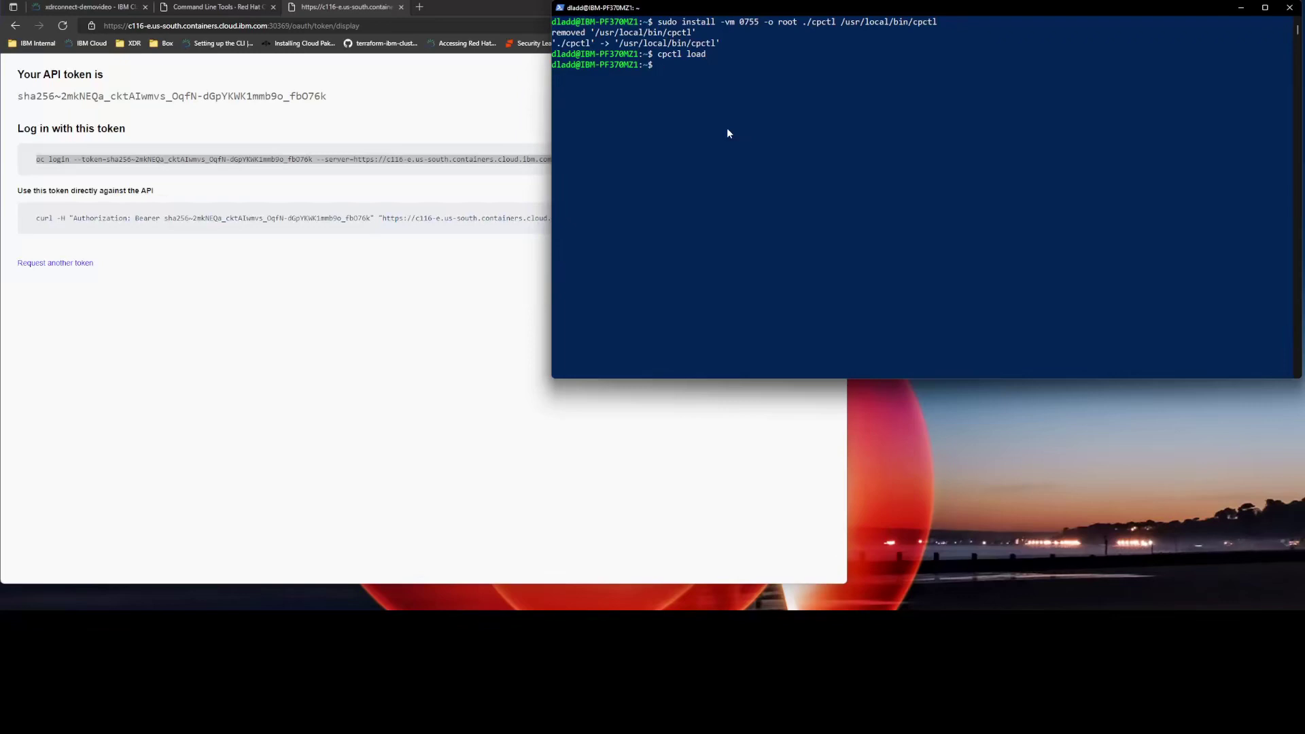